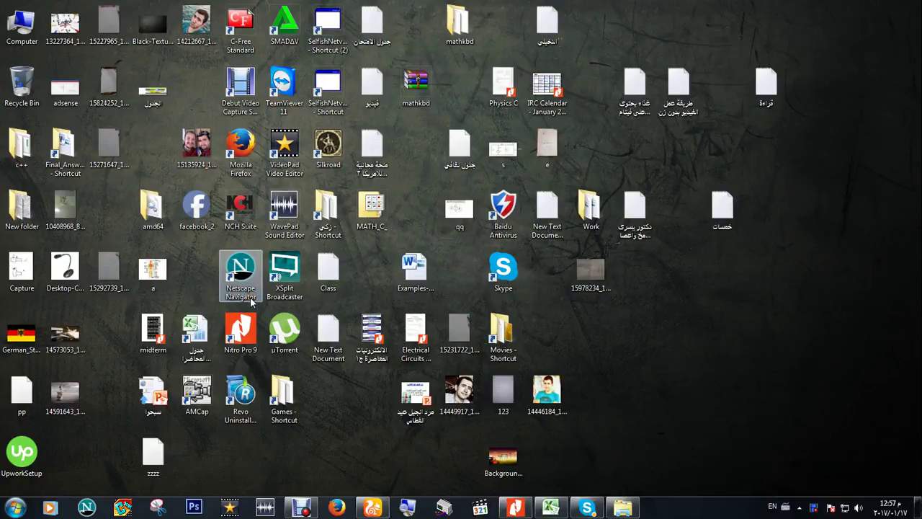
# - Launch Realtek HD Audio Manager from the hidden tray icons, showing the stereo Speakers page
pyautogui.click(289, 308)
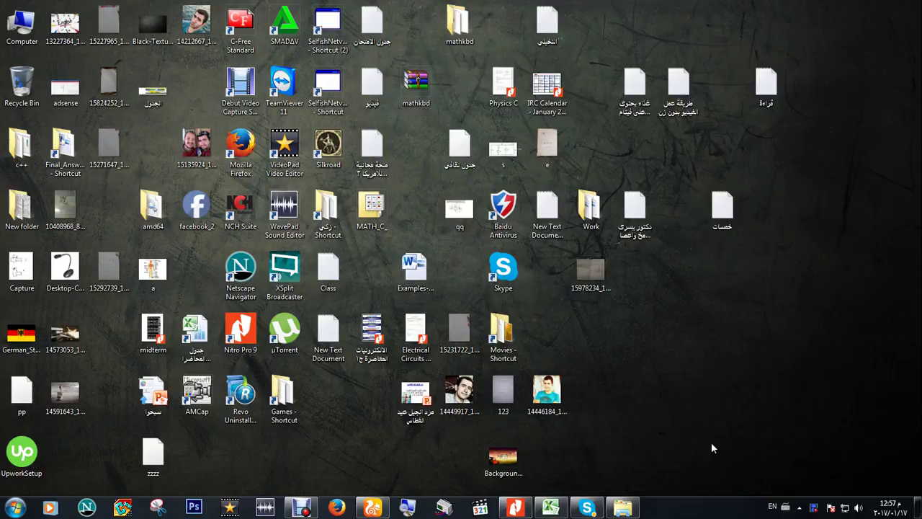
pyautogui.click(800, 507)
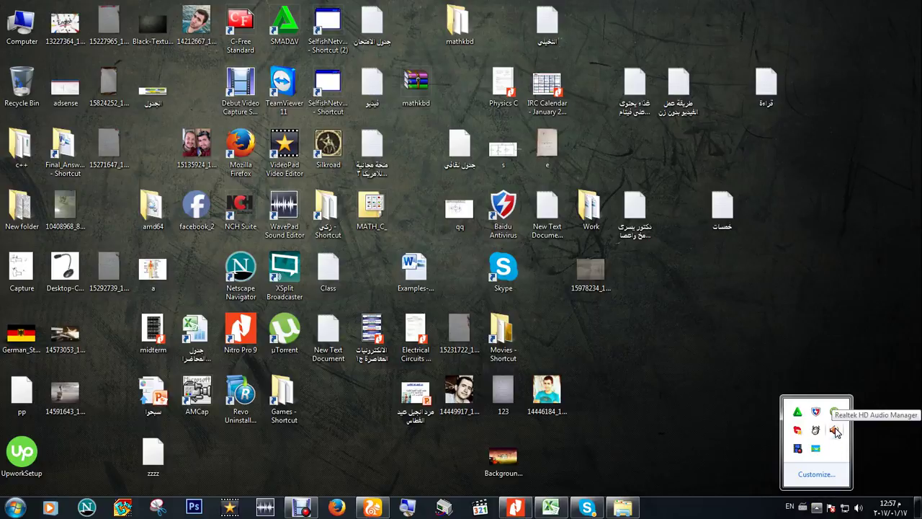
pyautogui.doubleClick(836, 431)
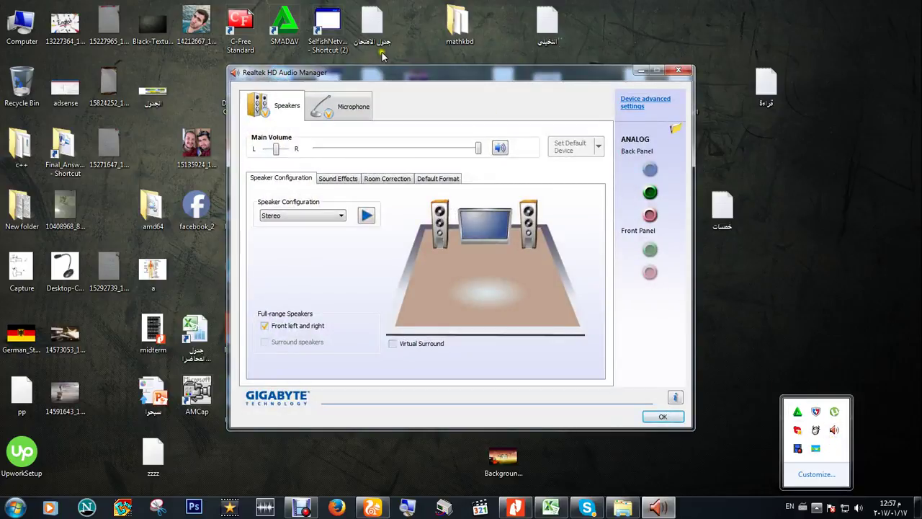
pyautogui.moveTo(392, 73); pyautogui.dragTo(376, 78)
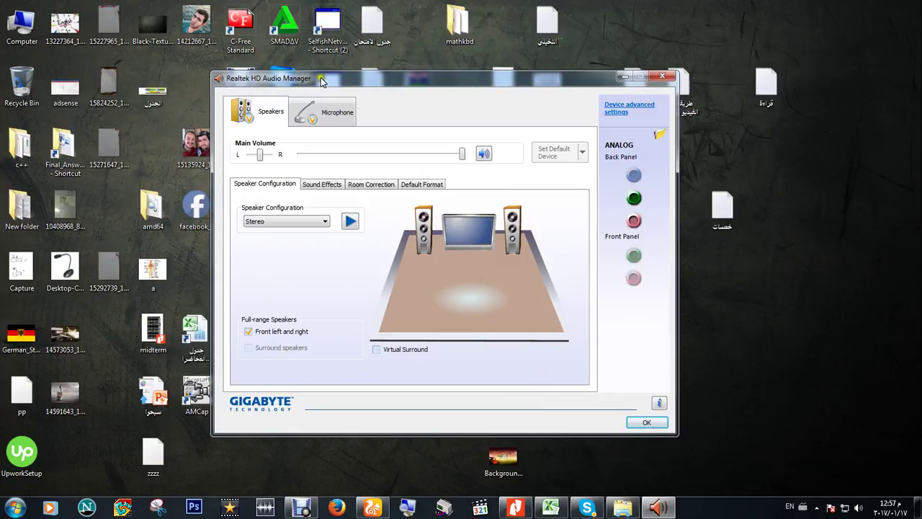
# - Switch to the Microphone page and leave its Playback Volume muted
pyautogui.click(339, 114)
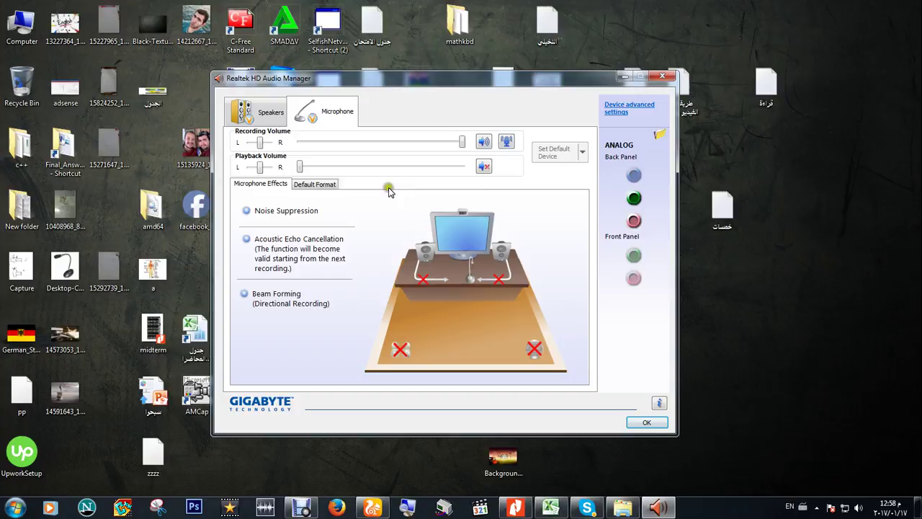
pyautogui.click(484, 168)
pyautogui.click(482, 167)
# - Check Noise Suppression, Acoustic Echo Cancellation and Beam Forming under Microphone Effects
pyautogui.click(277, 212)
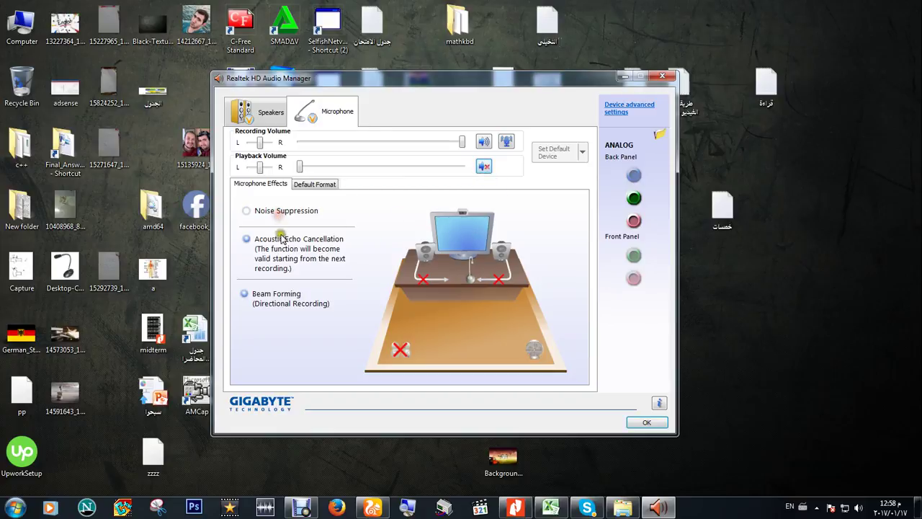
pyautogui.click(284, 245)
pyautogui.click(302, 301)
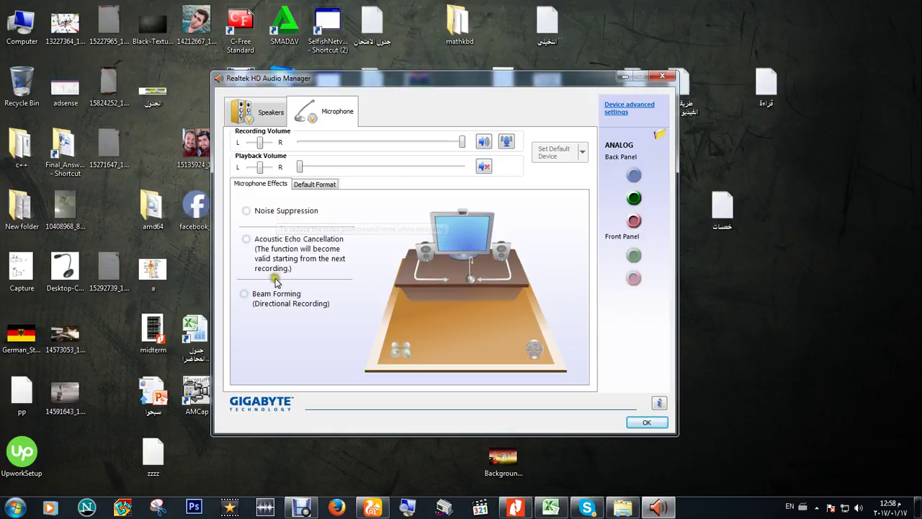
pyautogui.moveTo(286, 211)
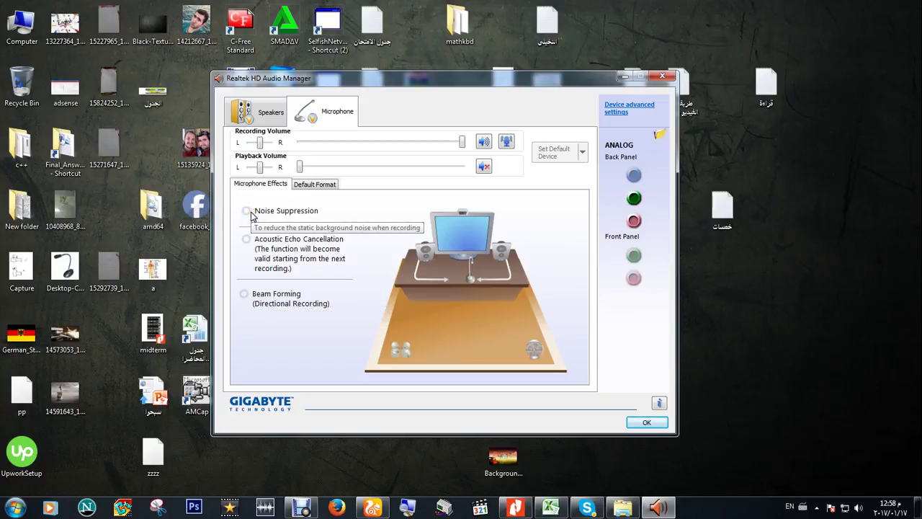
pyautogui.click(247, 211)
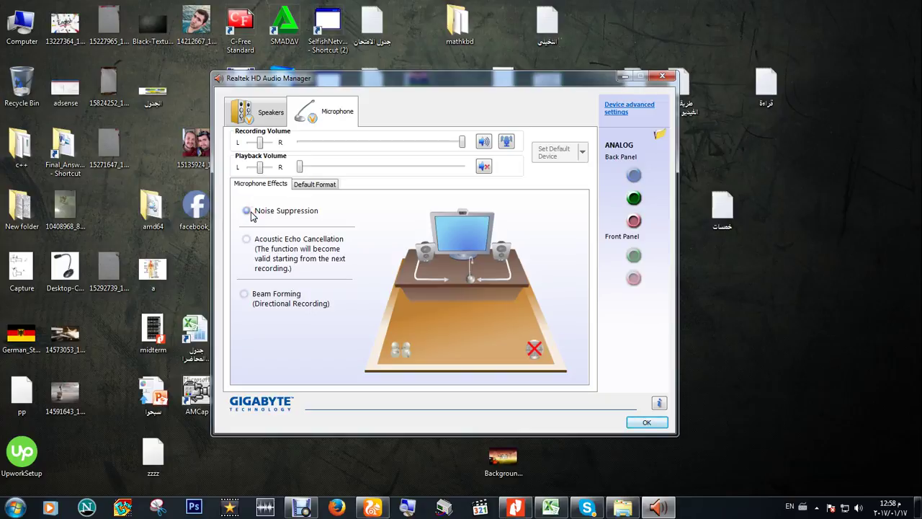
pyautogui.click(265, 255)
pyautogui.click(275, 298)
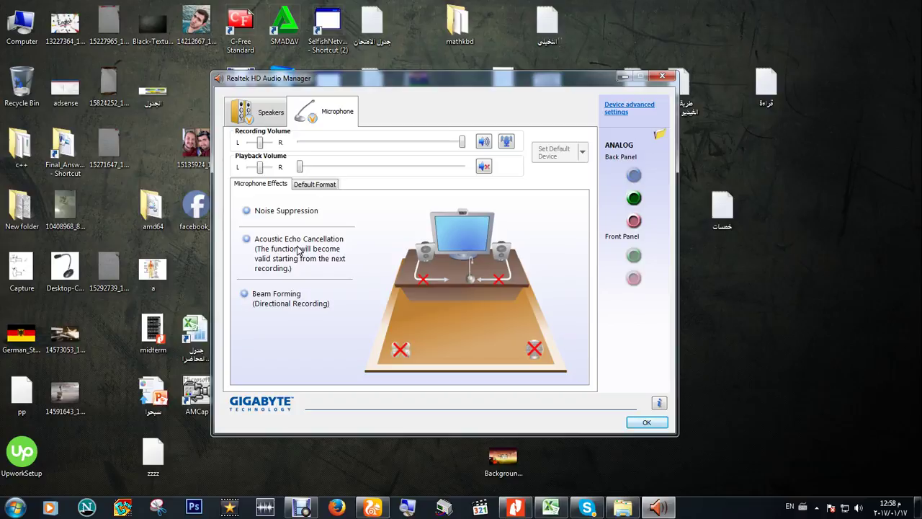
pyautogui.click(265, 301)
pyautogui.click(279, 304)
pyautogui.moveTo(472, 141); pyautogui.dragTo(427, 148)
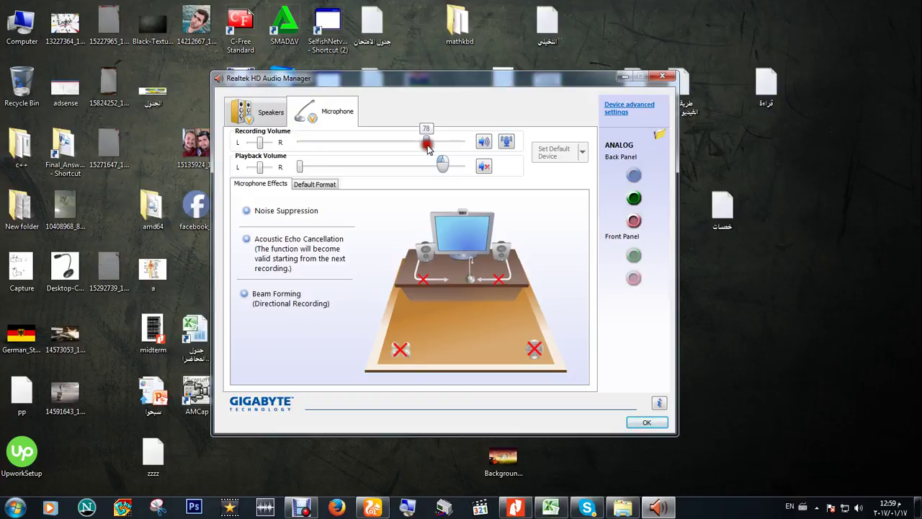
pyautogui.moveTo(427, 147); pyautogui.dragTo(463, 142)
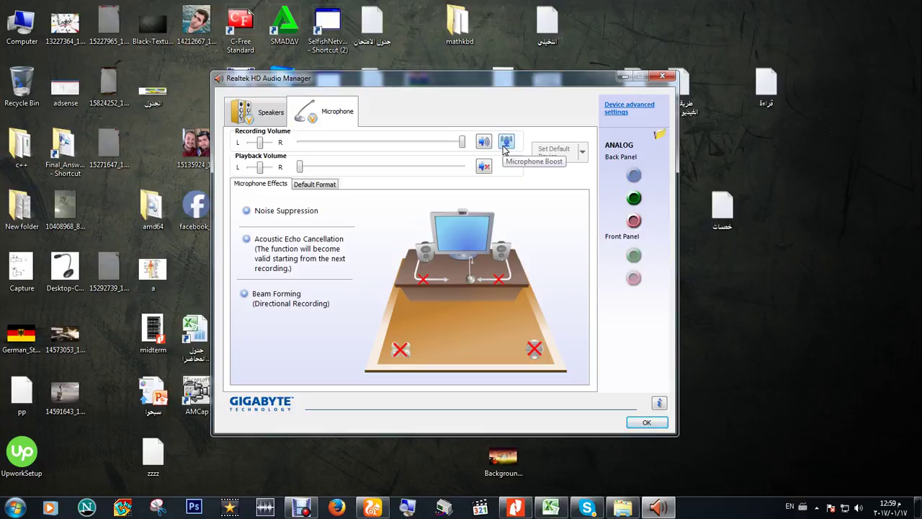
# - Set the Microphone Boost slider to 0.0 dB and close the boost popup
pyautogui.click(504, 144)
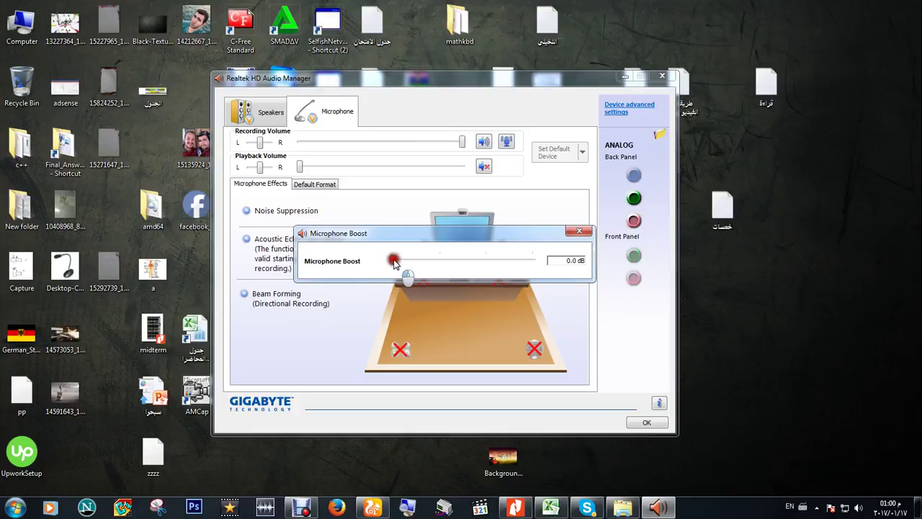
pyautogui.moveTo(391, 261); pyautogui.dragTo(529, 260)
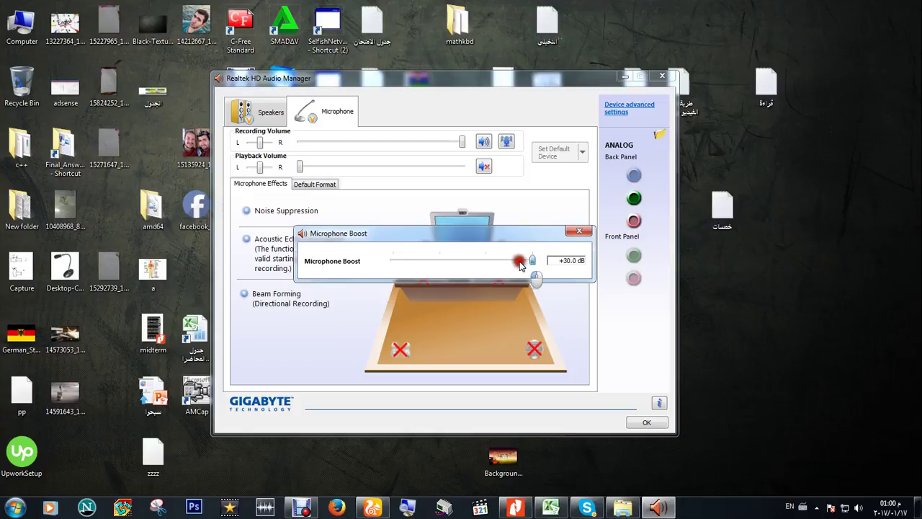
pyautogui.moveTo(530, 261); pyautogui.dragTo(446, 262)
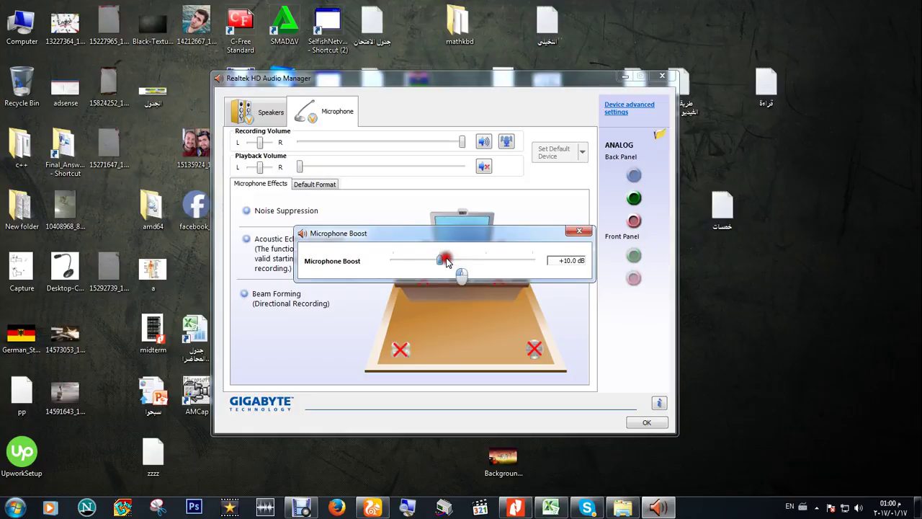
pyautogui.moveTo(446, 261); pyautogui.dragTo(393, 261)
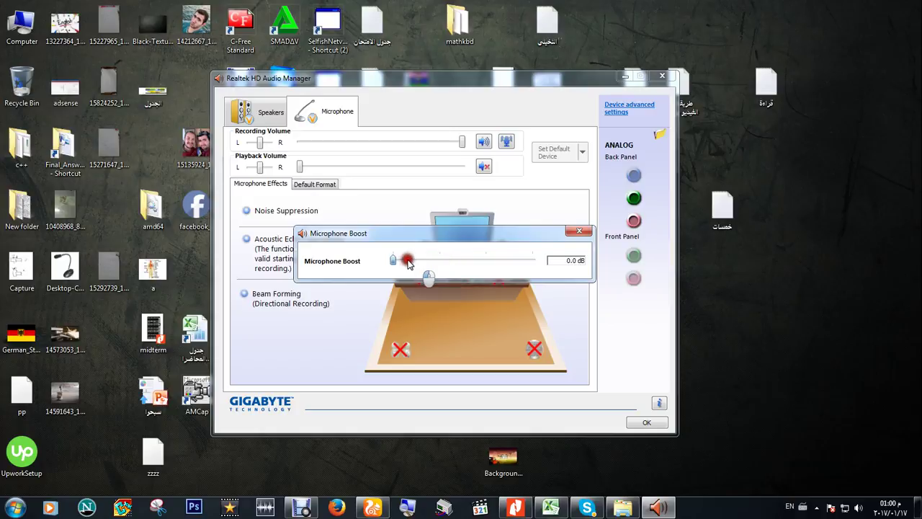
pyautogui.click(582, 233)
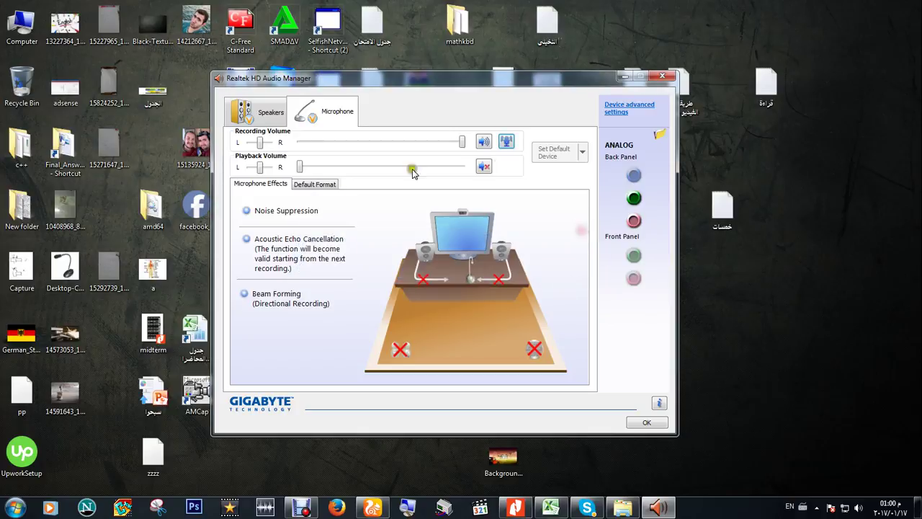
# - Confirm the Realtek settings with OK and bring up Debut Video Capture's window from the tray
pyautogui.click(642, 423)
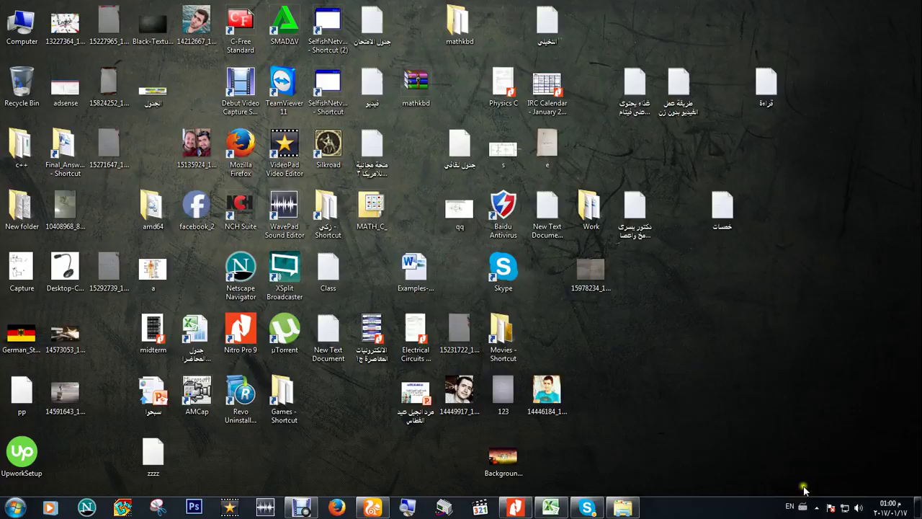
pyautogui.click(816, 507)
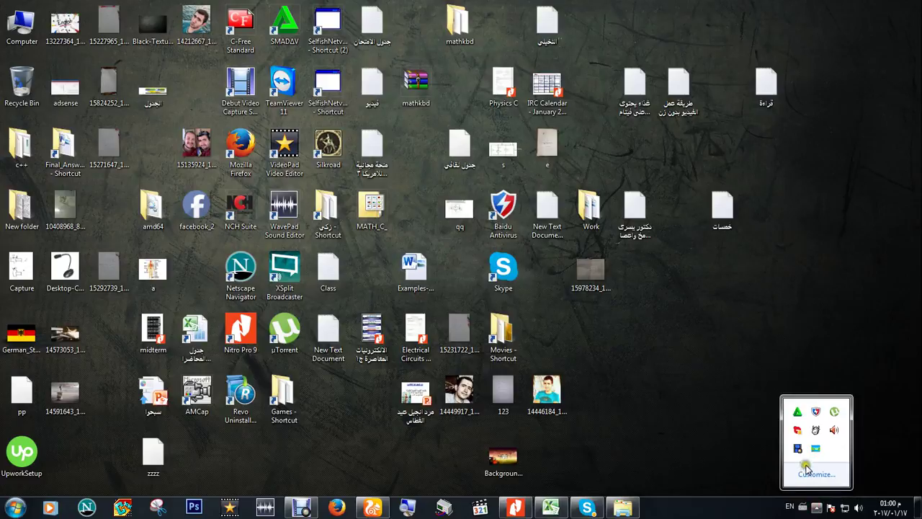
pyautogui.click(797, 448)
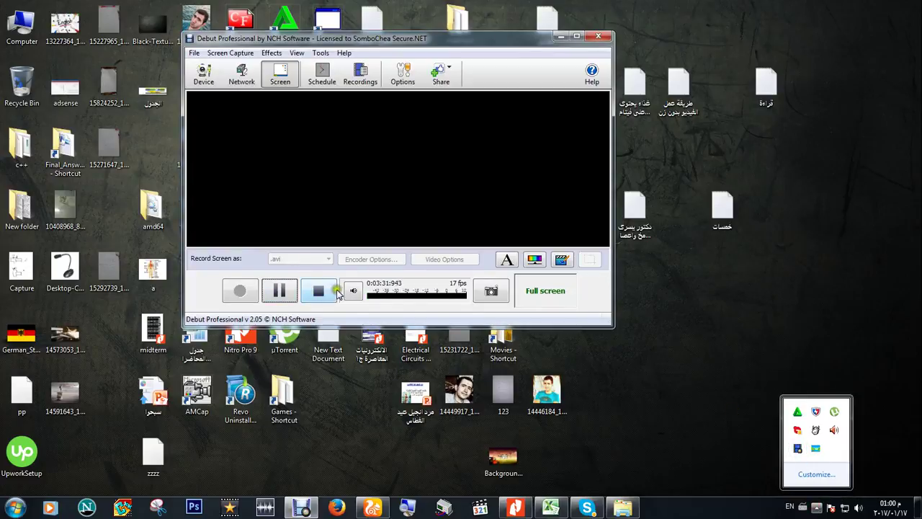